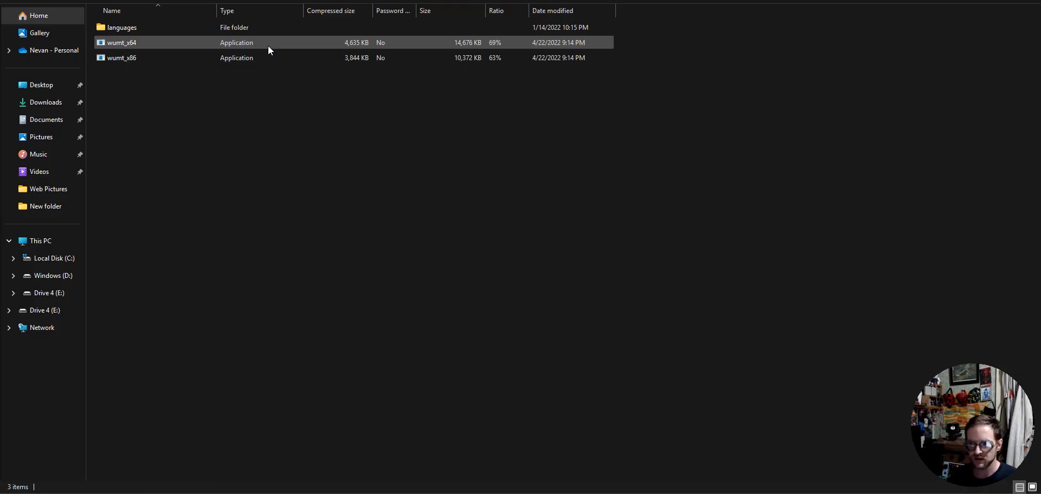
Step: Extract all files of the compressed Windows Update MiniTool archive to the wumt folder in Downloads
{"action": "double_click", "coordinate": [268, 45]}
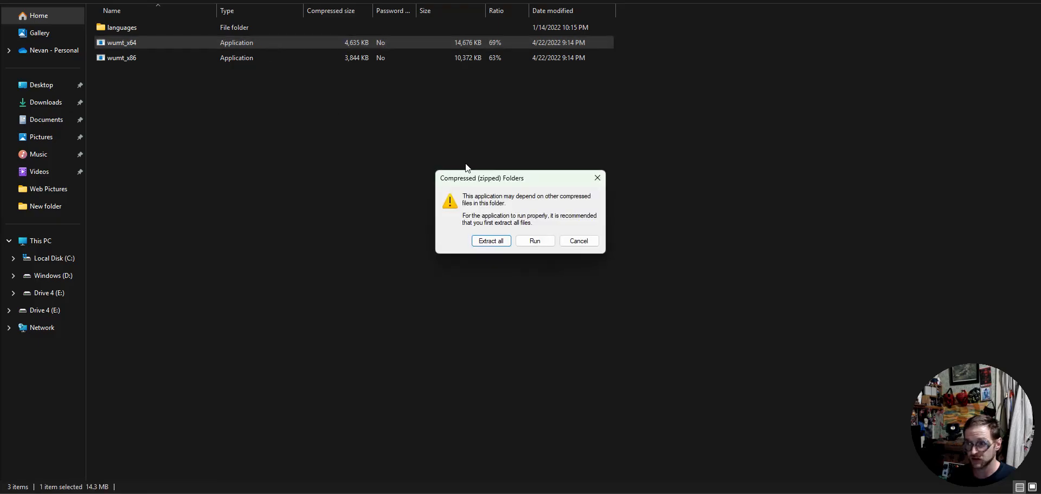
{"action": "left_click", "coordinate": [492, 242]}
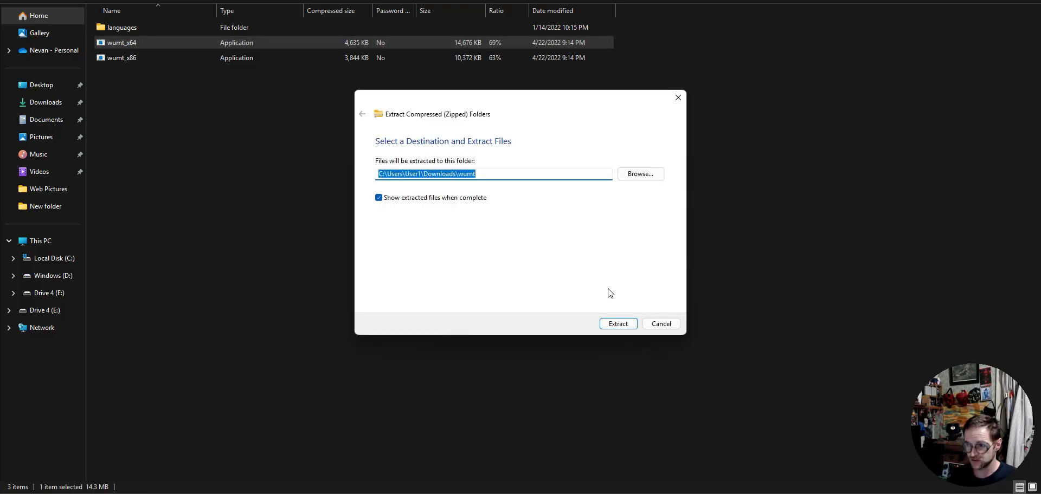
{"action": "left_click", "coordinate": [617, 325]}
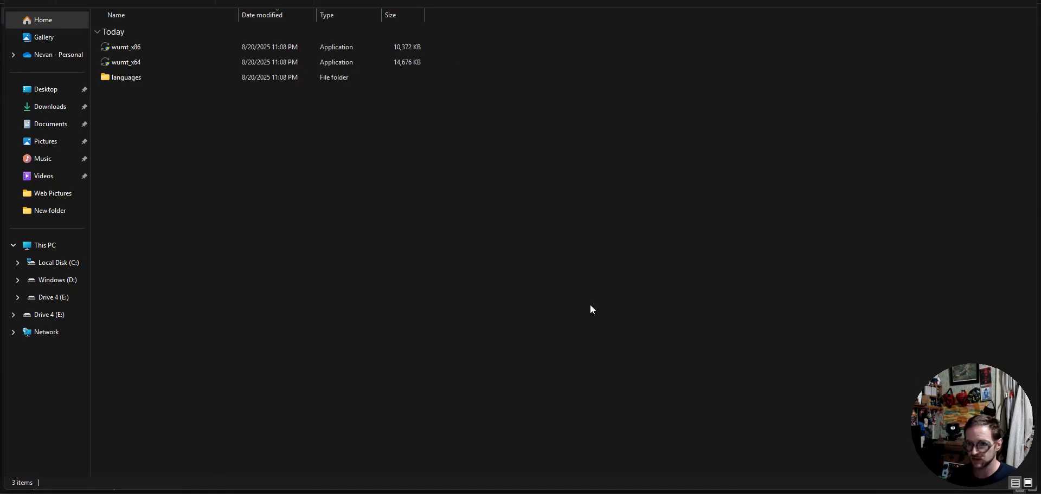
Step: Launch the extracted wumt_x64 application and search for available Windows updates
{"action": "double_click", "coordinate": [187, 64]}
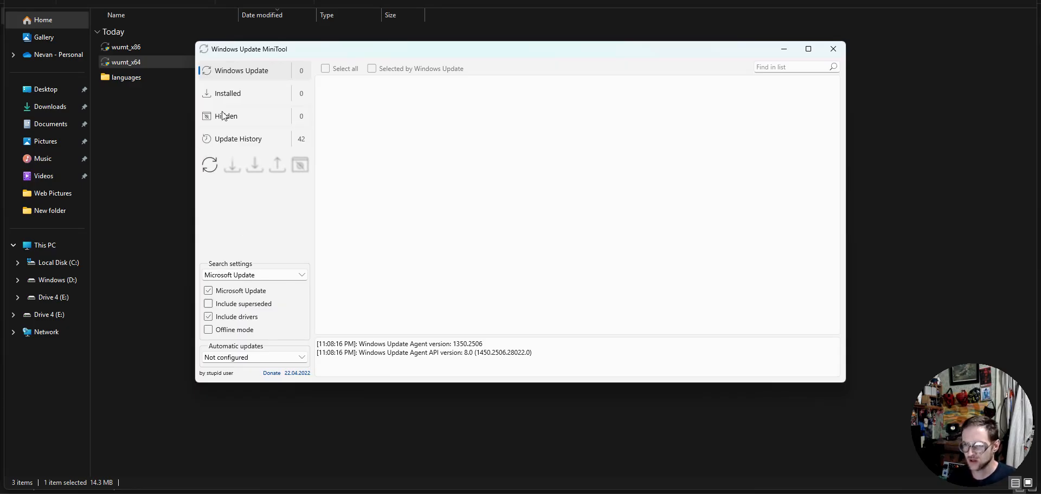
{"action": "left_click", "coordinate": [215, 165]}
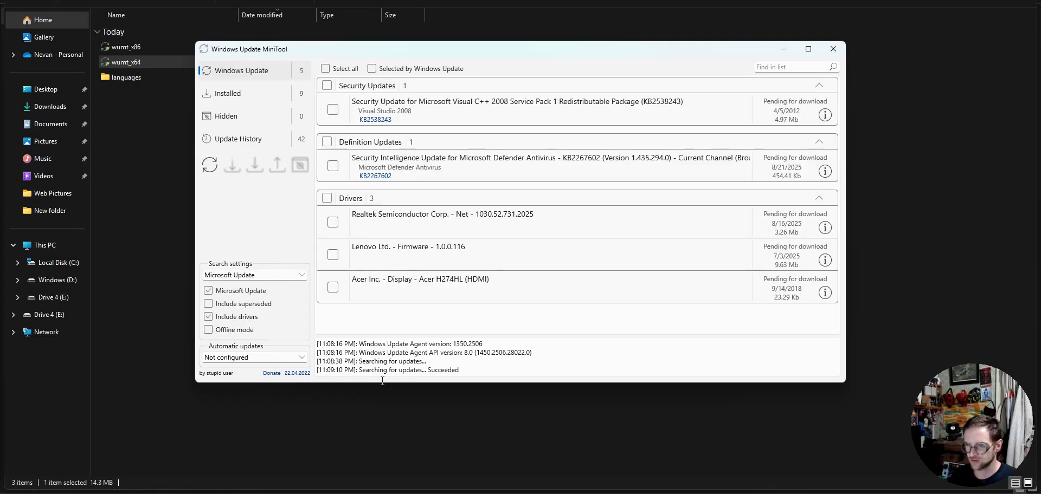
Step: Select all security updates, definition updates and drivers in the list and install them
{"action": "left_click", "coordinate": [327, 86]}
{"action": "left_click", "coordinate": [327, 142]}
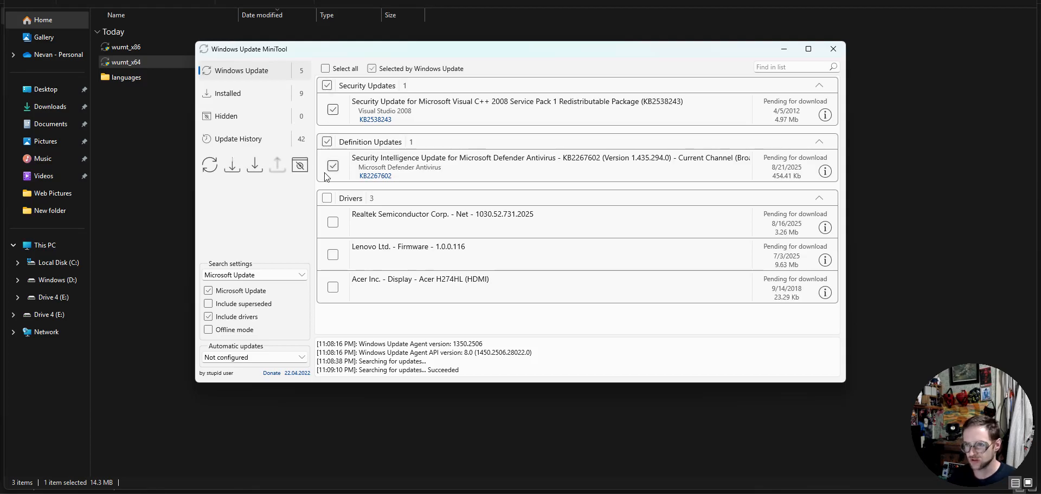
{"action": "left_click", "coordinate": [326, 199]}
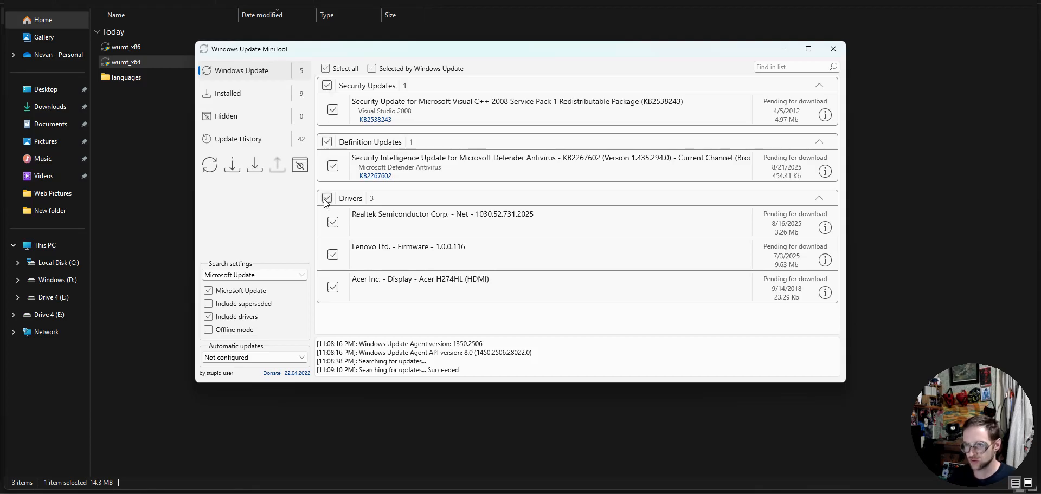
{"action": "left_click", "coordinate": [259, 169]}
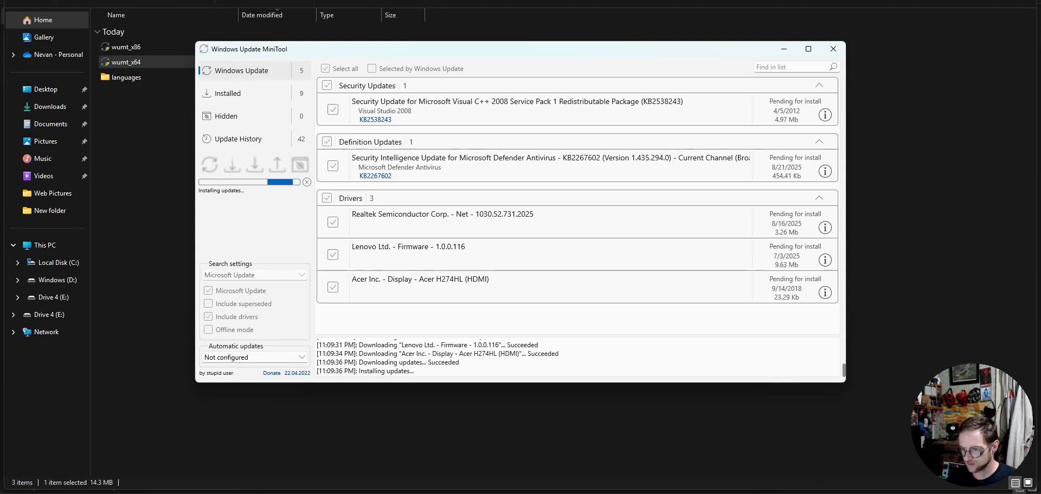
Step: Open a regular Command Prompt and move its window clear of the update list
{"action": "key", "text": "super"}
{"action": "type", "text": "cmd"}
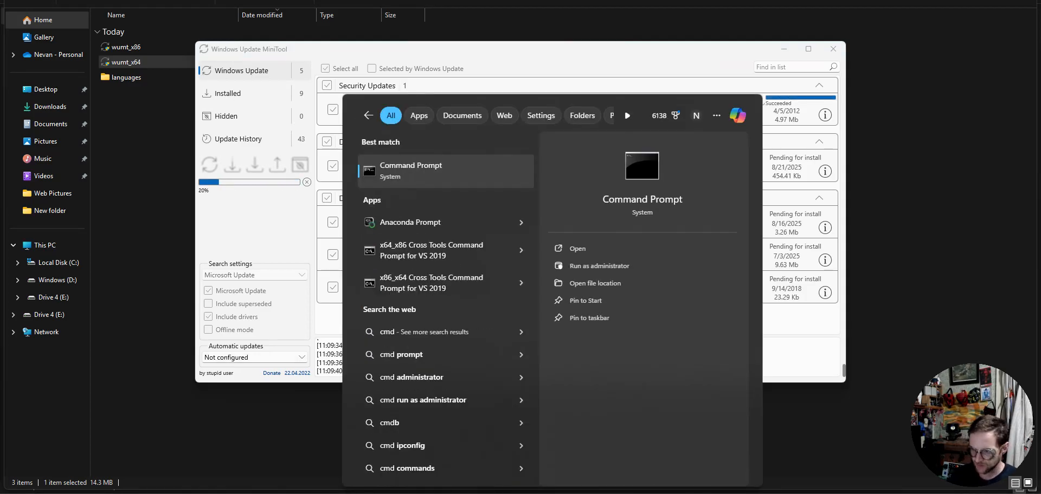
{"action": "key", "text": "Return"}
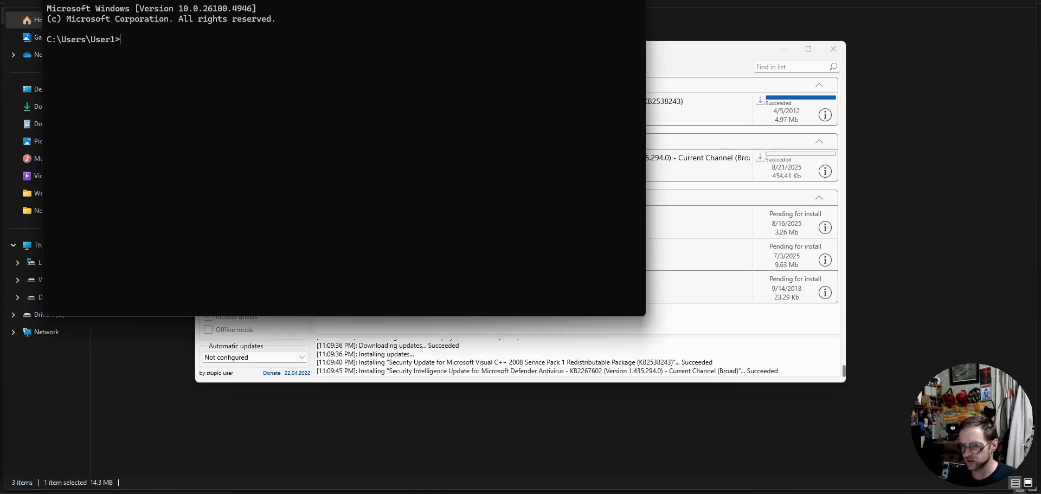
{"action": "mouse_move", "coordinate": [266, 44]}
{"action": "left_mouse_down"}
{"action": "mouse_move", "coordinate": [232, 125]}
{"action": "mouse_move", "coordinate": [240, 151]}
{"action": "mouse_move", "coordinate": [260, 141]}
{"action": "left_mouse_up"}
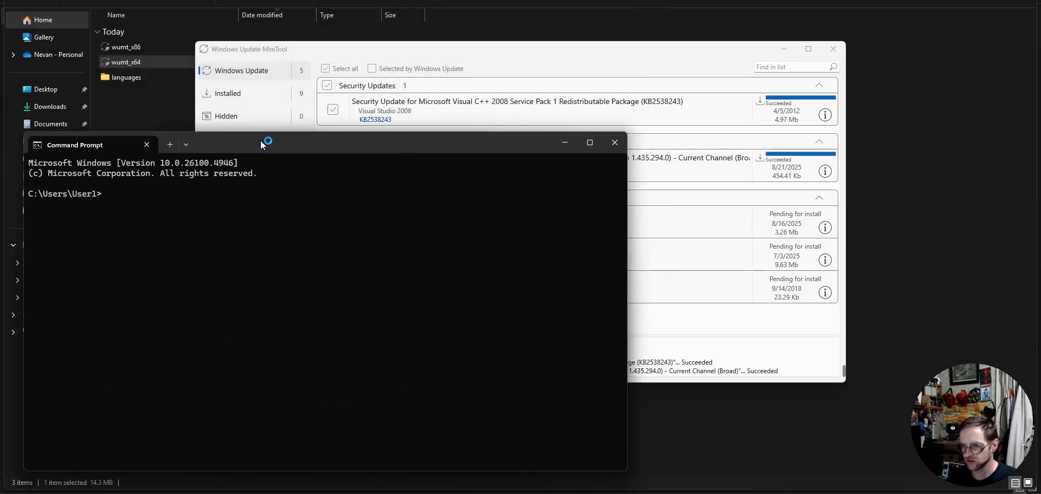
{"action": "left_click", "coordinate": [432, 38]}
{"action": "left_click", "coordinate": [432, 38]}
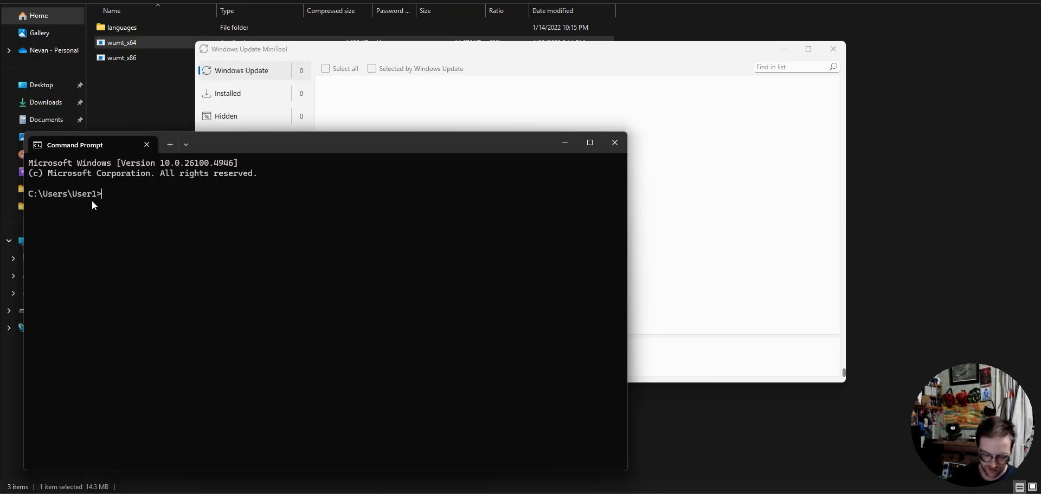
Step: Try to run sfc /scannow in the non-elevated Command Prompt, and close that window
{"action": "type", "text": "sfc sca"}
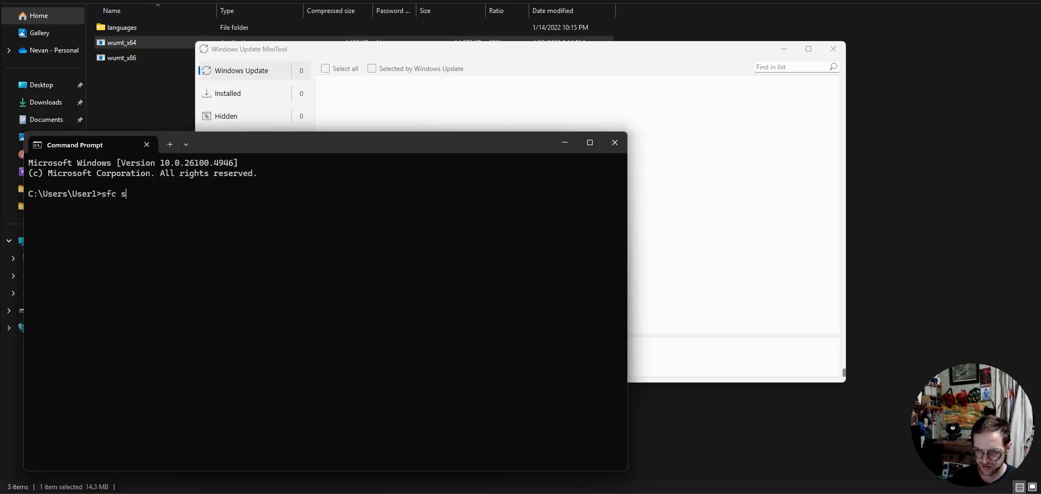
{"action": "key", "text": "BackSpace"}
{"action": "key", "text": "BackSpace"}
{"action": "key", "text": "BackSpace"}
{"action": "type", "text": "/scan"}
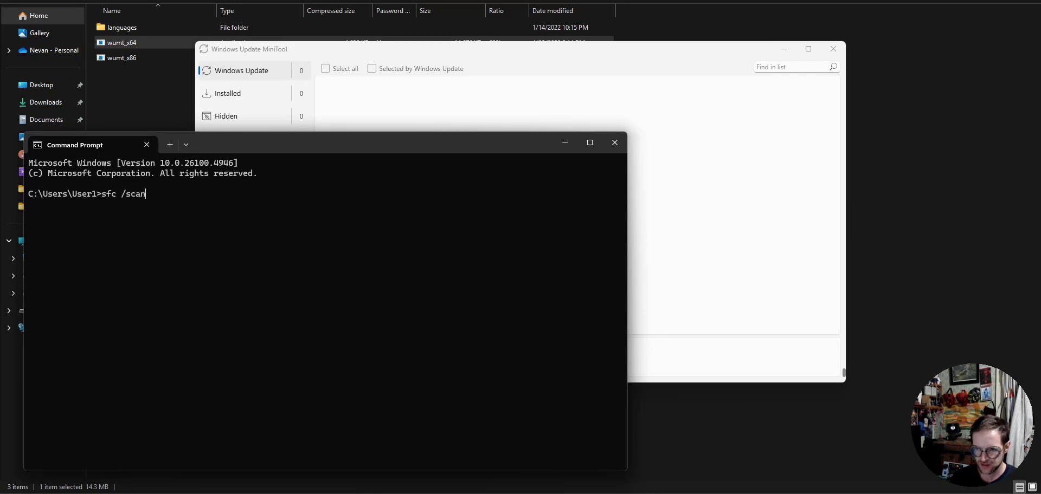
{"action": "type", "text": "now"}
{"action": "key", "text": "Return"}
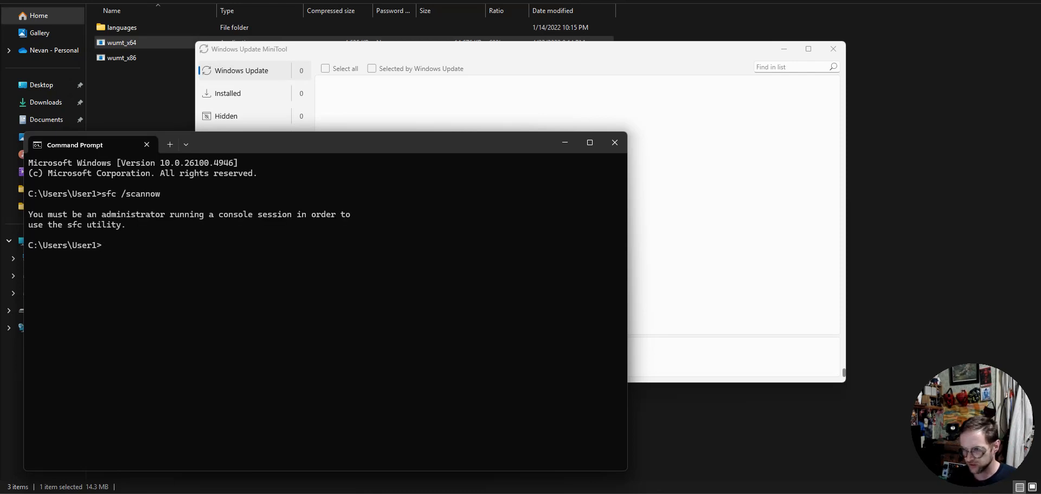
{"action": "left_click", "coordinate": [615, 142]}
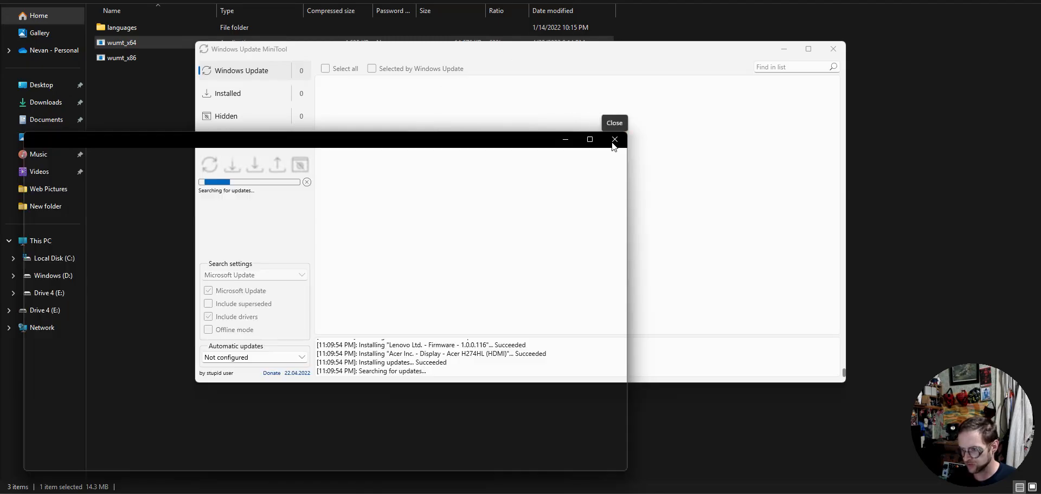
Step: Find Command Prompt with a cmd search and run it as administrator
{"action": "key", "text": "super"}
{"action": "type", "text": "cmd"}
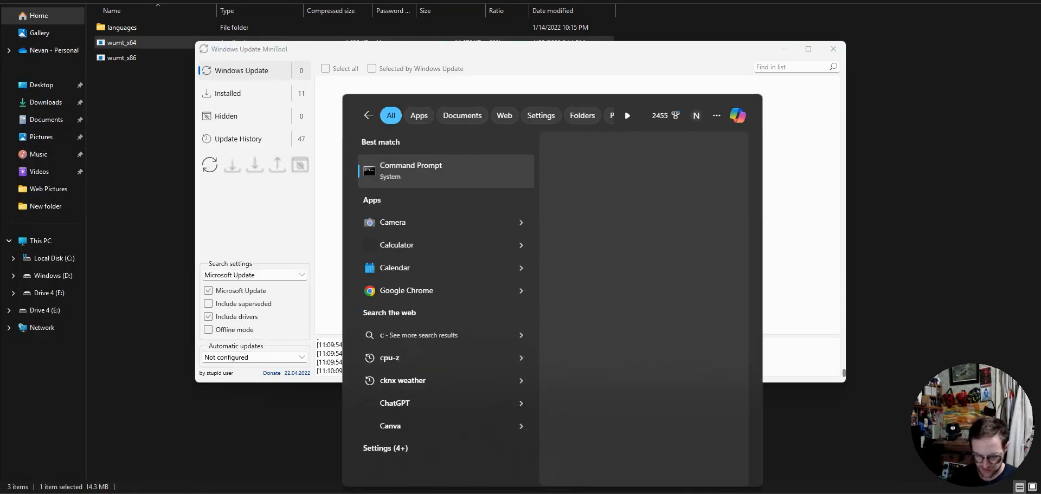
{"action": "right_click", "coordinate": [473, 180]}
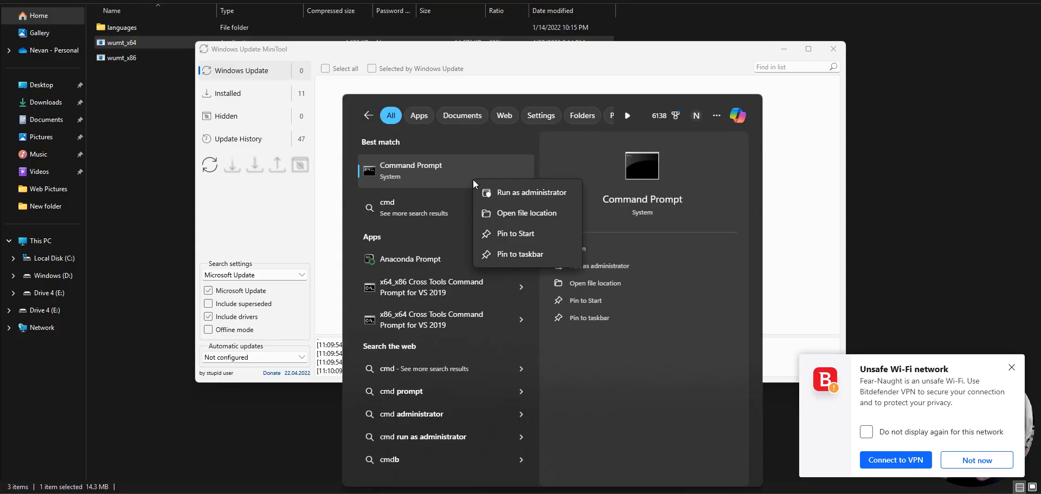
{"action": "left_click", "coordinate": [499, 198]}
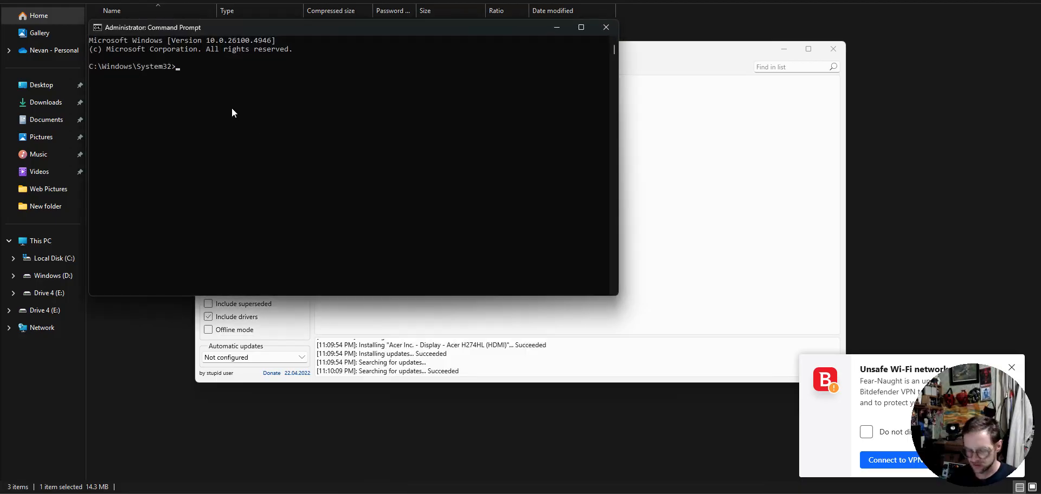
Step: Start a system file scan with sfc /scannow in the administrator Command Prompt
{"action": "type", "text": "sfc"}
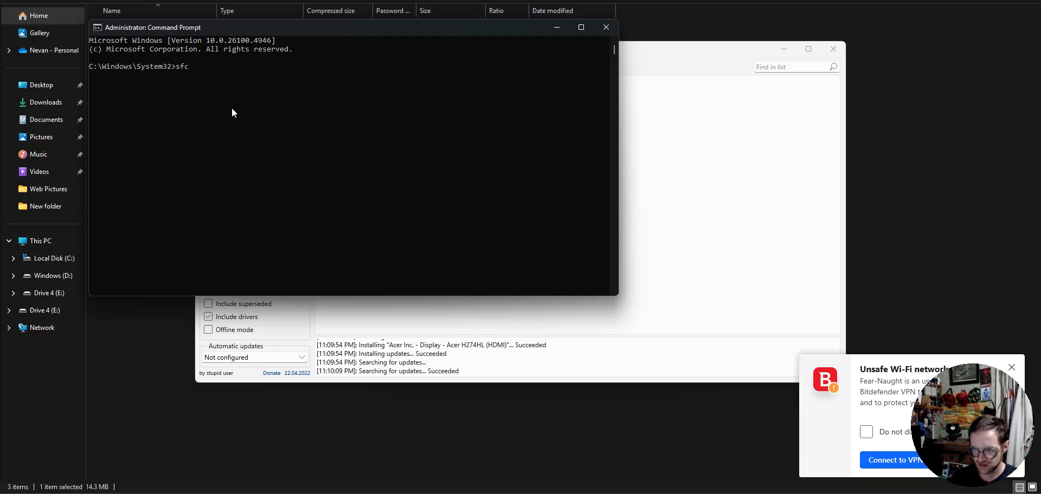
{"action": "type", "text": " /scannow"}
{"action": "key", "text": "Return"}
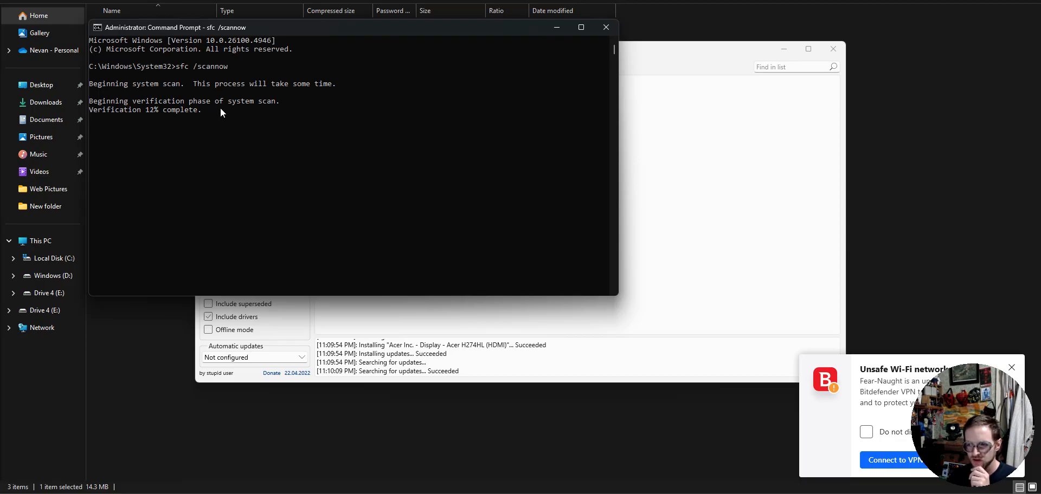
Step: Switch back to the Windows Update MiniTool window while the system scan runs
{"action": "left_click", "coordinate": [739, 209]}
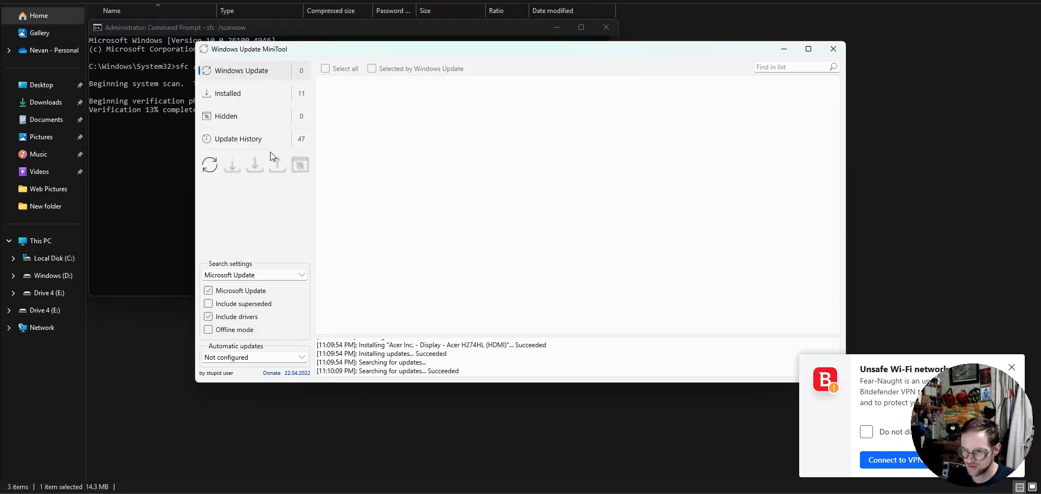